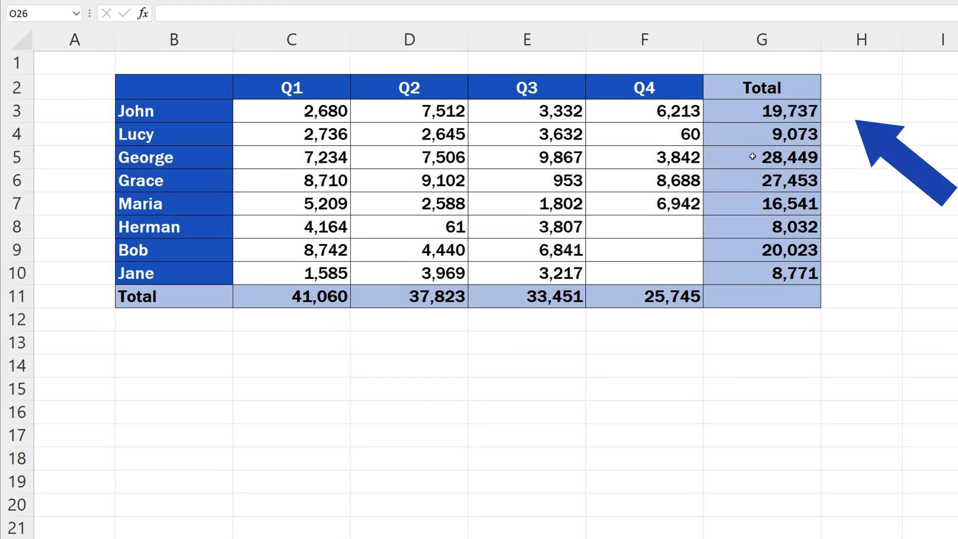
- Inspect the formulas behind totals G5, G7 and F11, then select G7 and G9
double_click(752, 157)
key(Escape)
double_click(768, 204)
key(Escape)
double_click(647, 297)
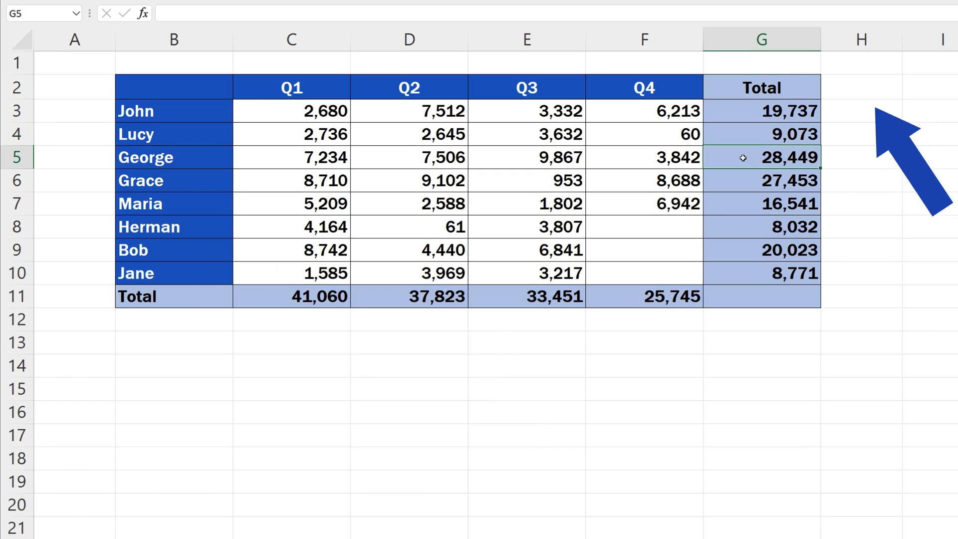
click(737, 206)
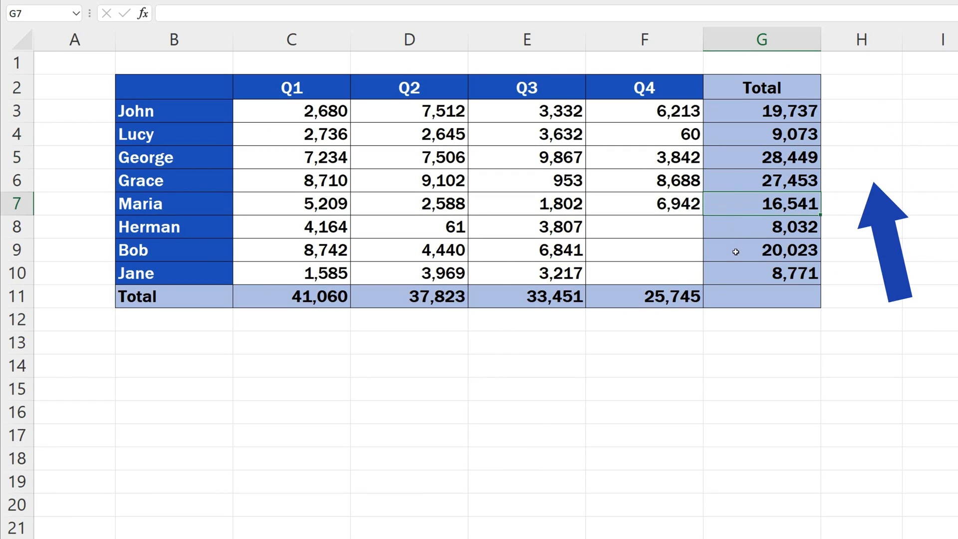
click(737, 252)
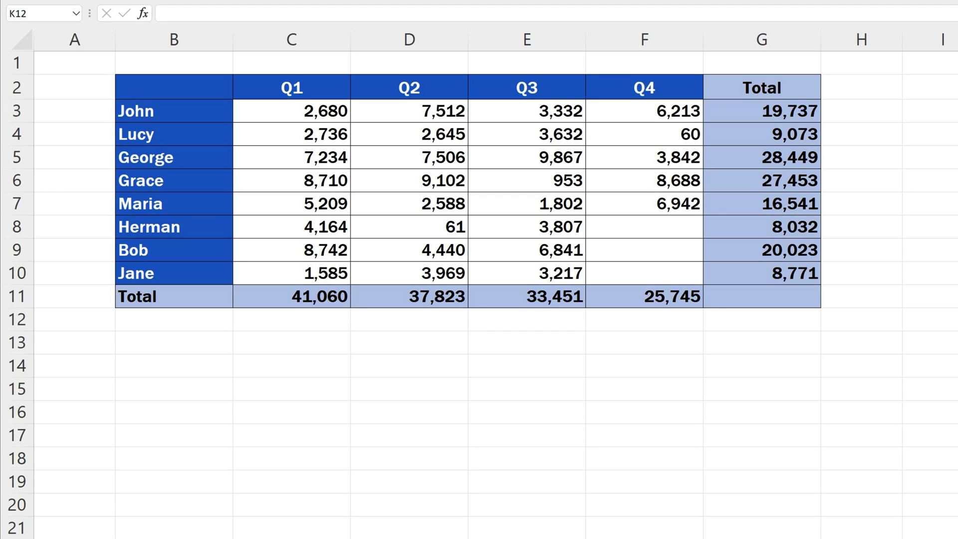
- Recheck the G5, G7 and F11 formulas and select several total cells again
double_click(756, 154)
key(Escape)
double_click(765, 204)
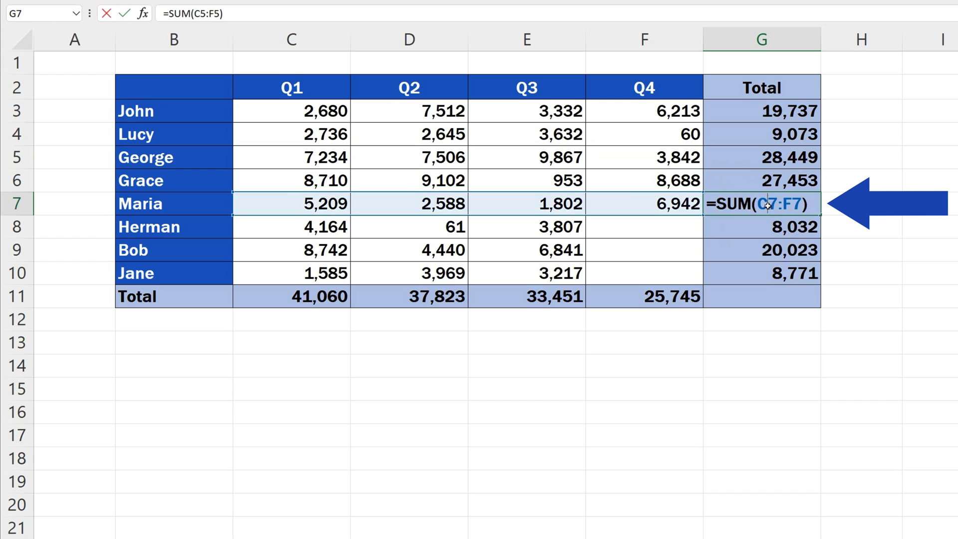
key(Escape)
double_click(659, 296)
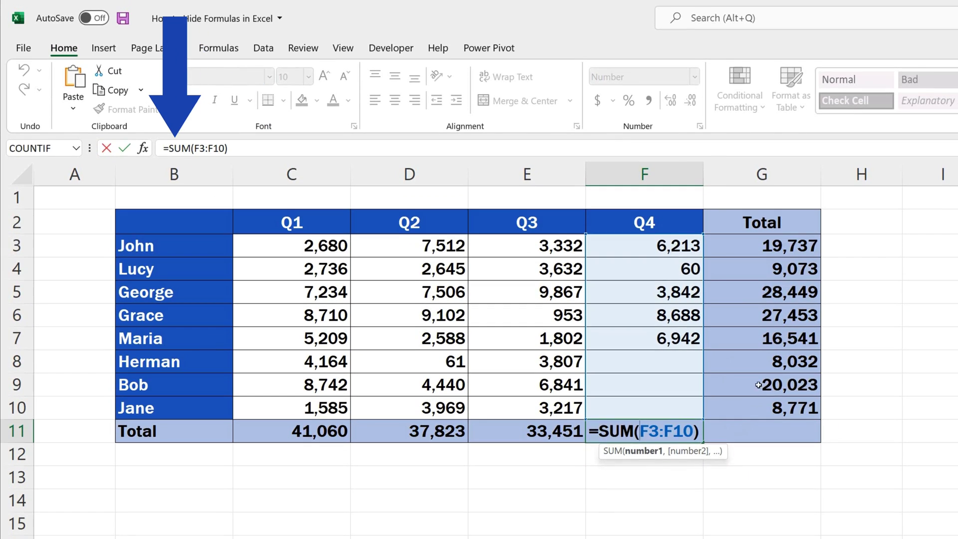
key(Escape)
click(759, 292)
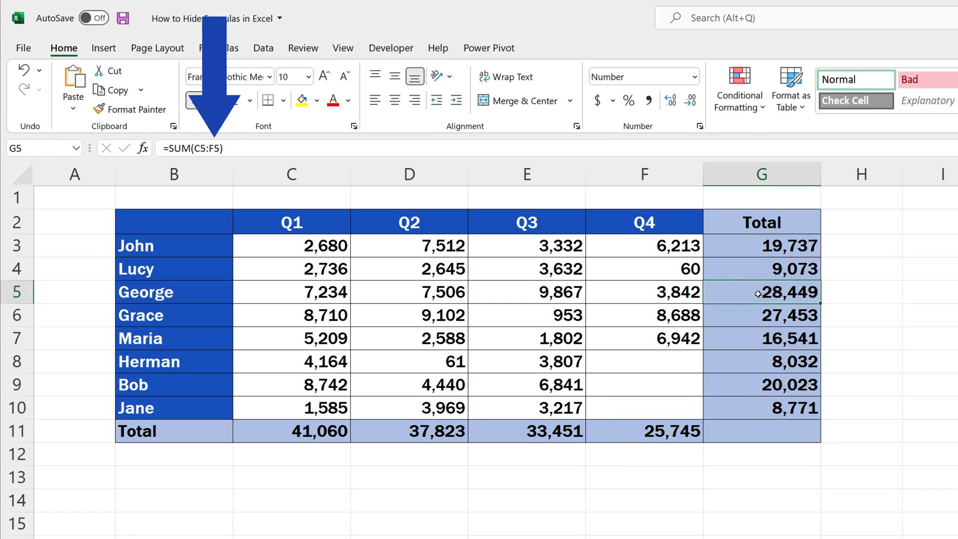
click(761, 334)
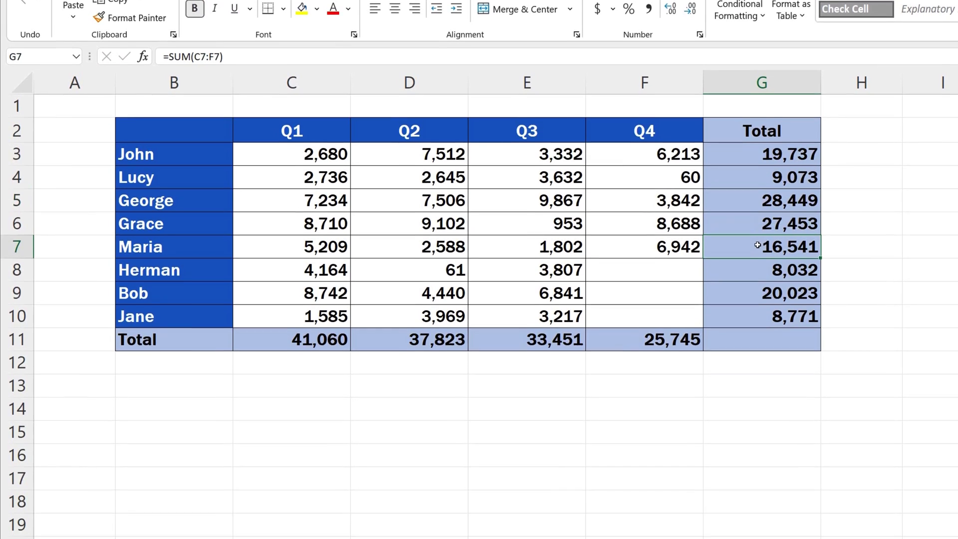
click(754, 250)
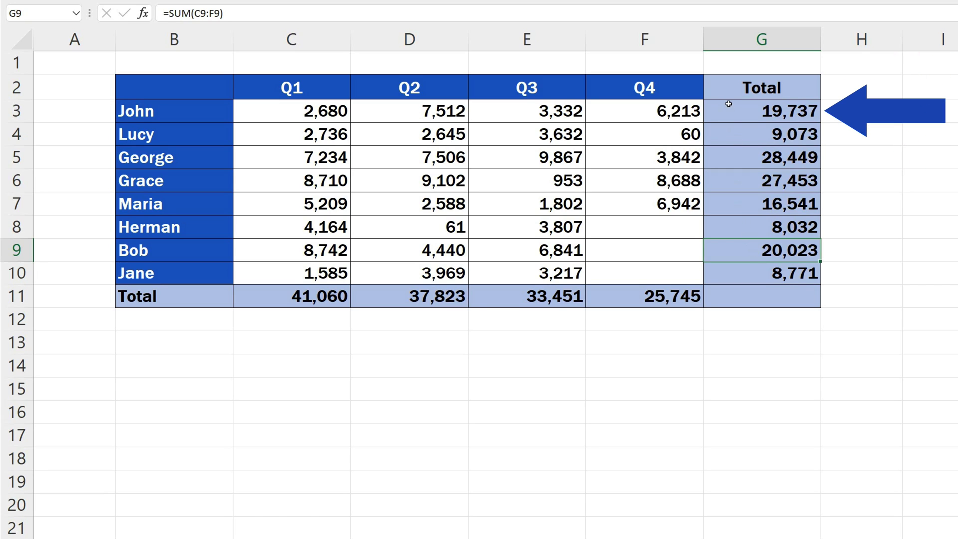
- Select G3:G10 and tick Hidden on the Format Cells Protection tab
drag(729, 108, 753, 273)
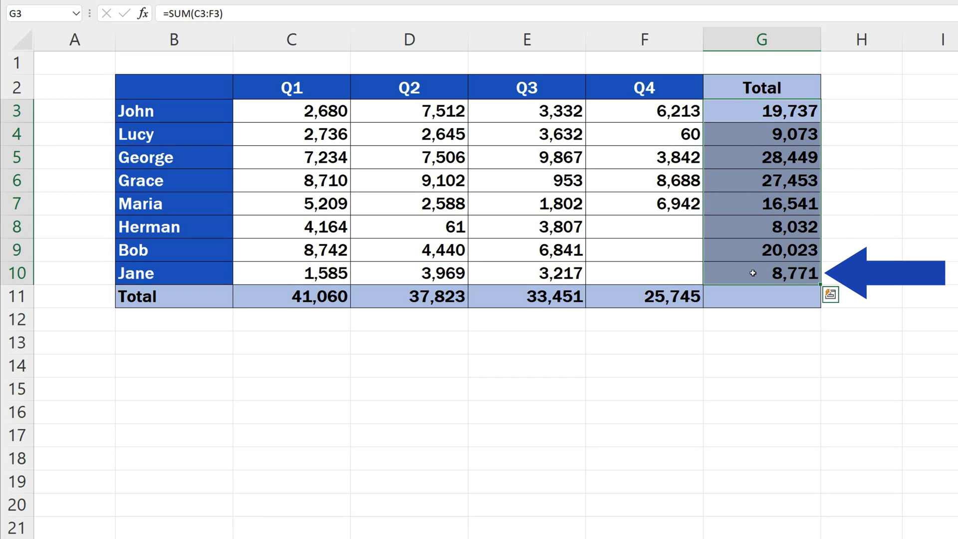
right_click(741, 181)
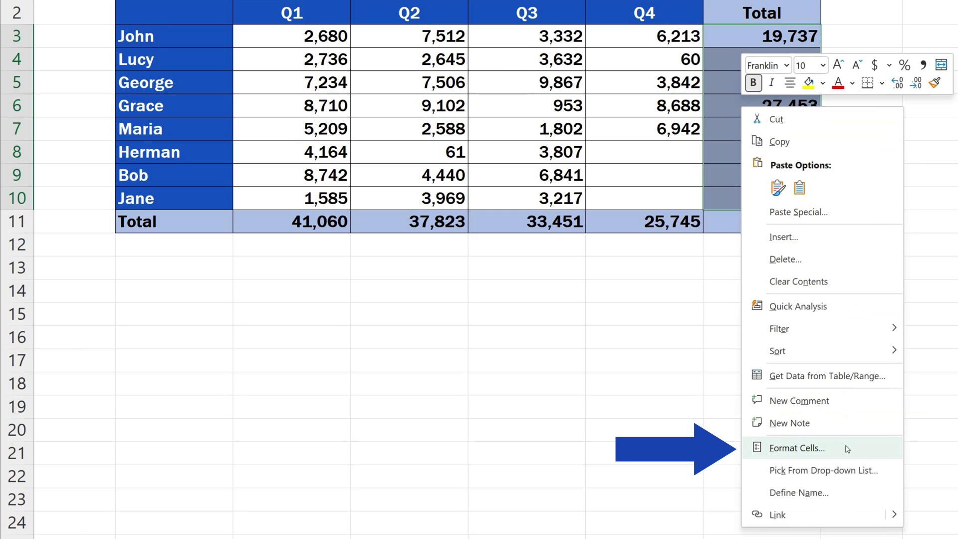
click(804, 452)
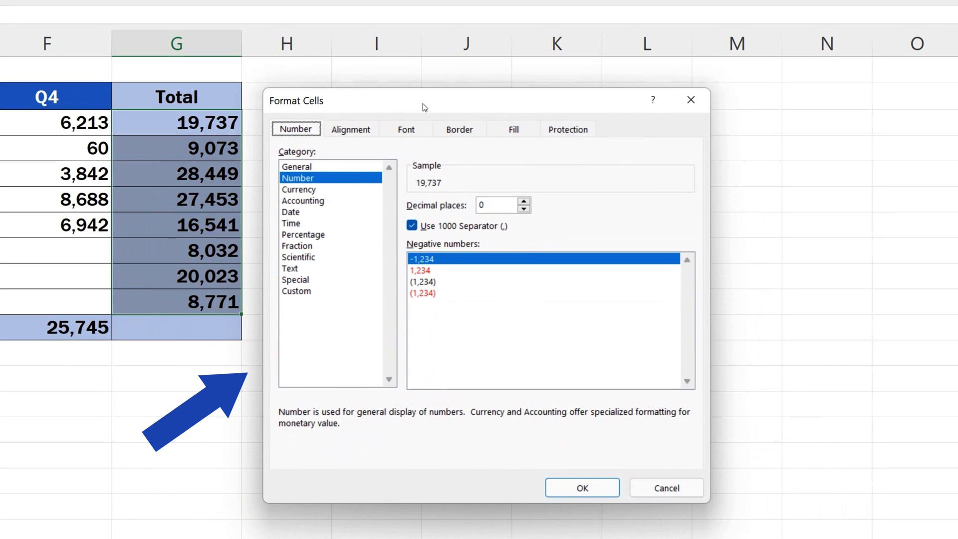
click(569, 130)
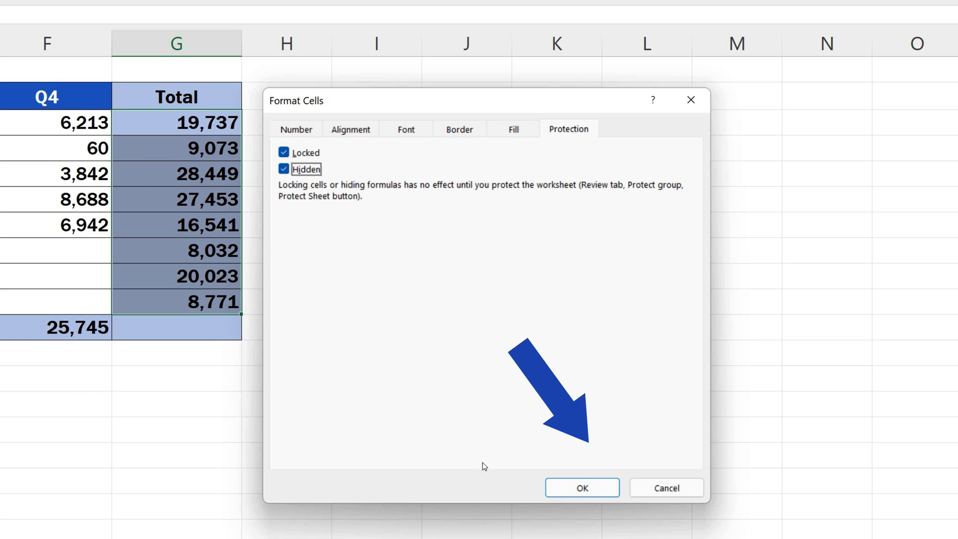
click(564, 487)
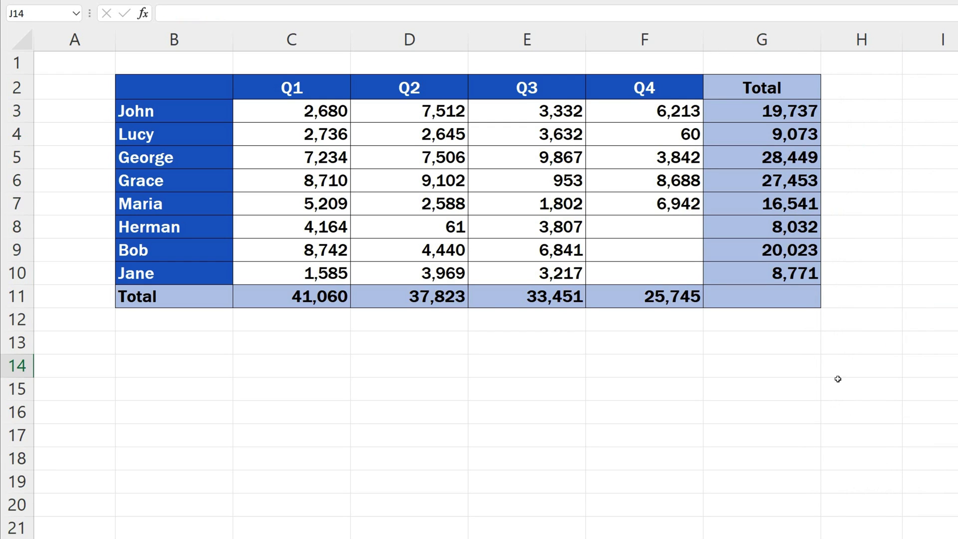
- Tick Hidden in Format Cells protection for quarter totals C11:F11, then deselect them
drag(300, 298, 645, 298)
right_click(645, 298)
scroll(645, 337, down, 3)
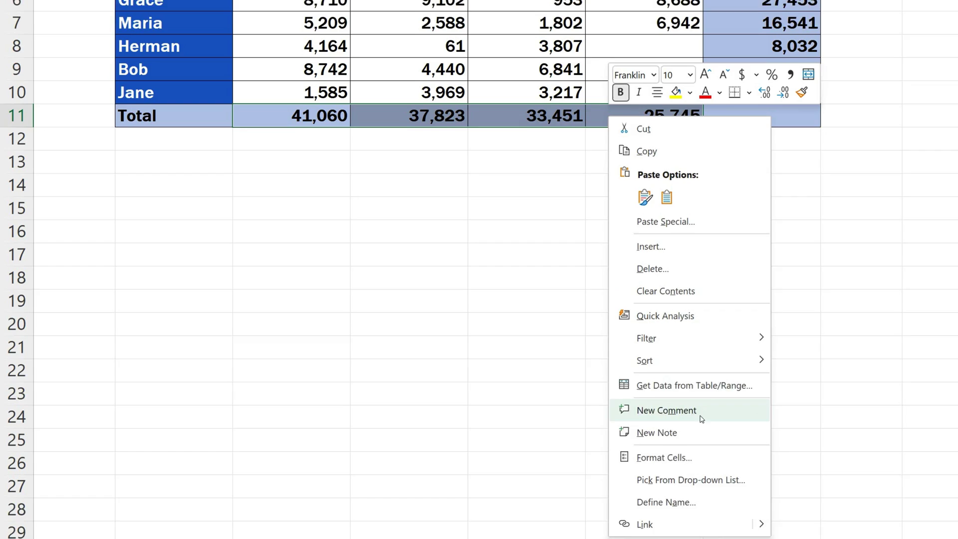
click(700, 416)
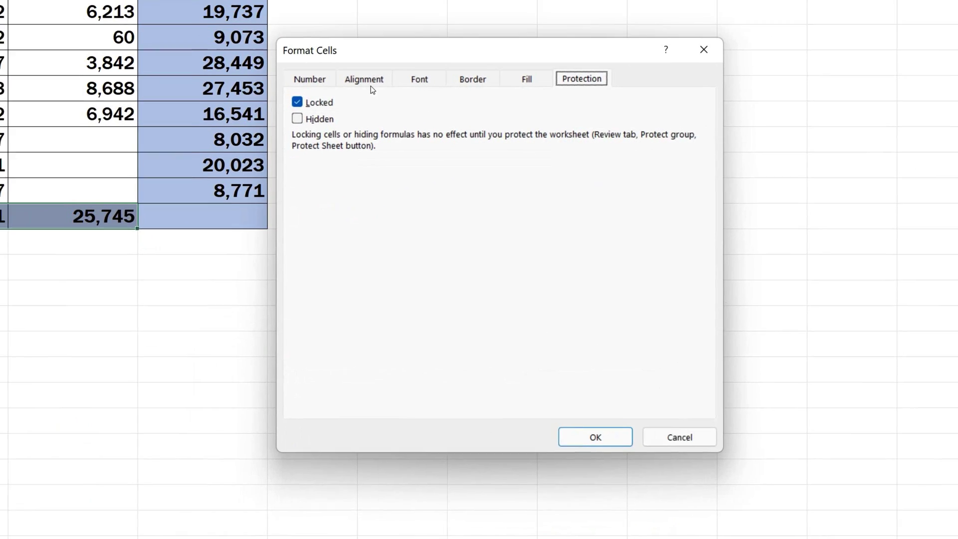
click(289, 120)
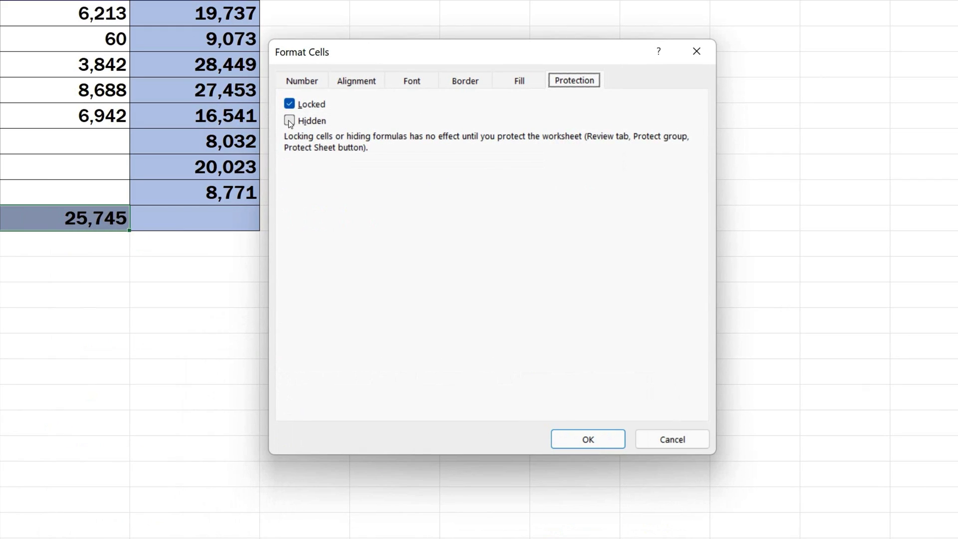
click(588, 439)
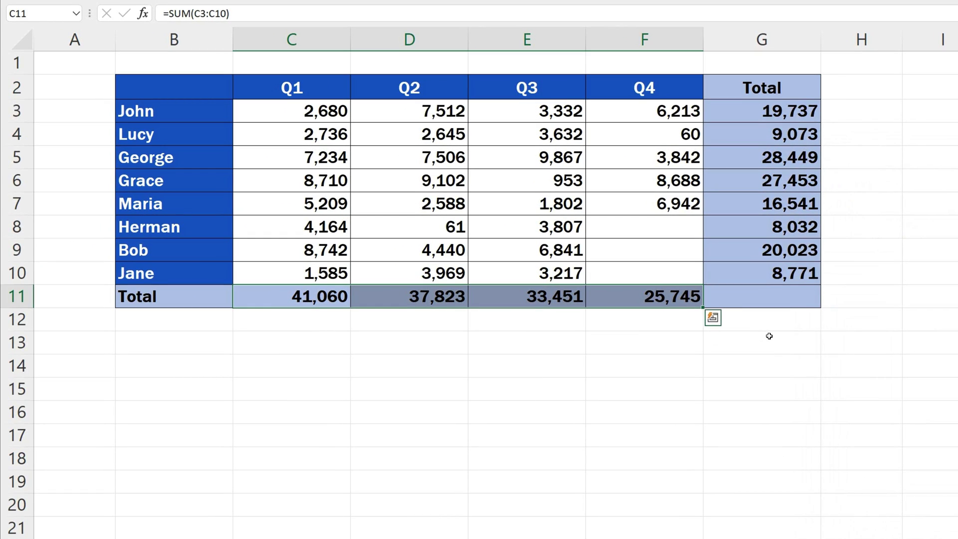
click(769, 337)
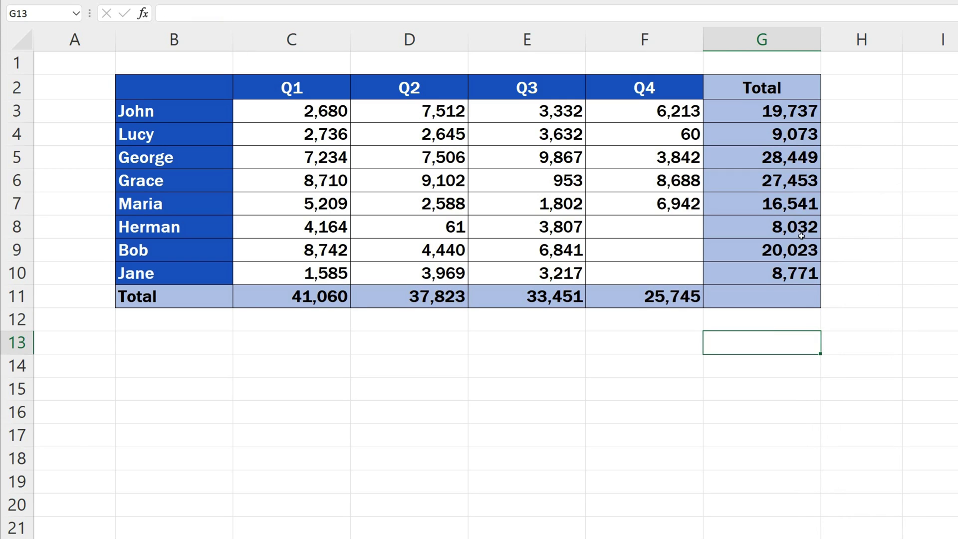
double_click(754, 159)
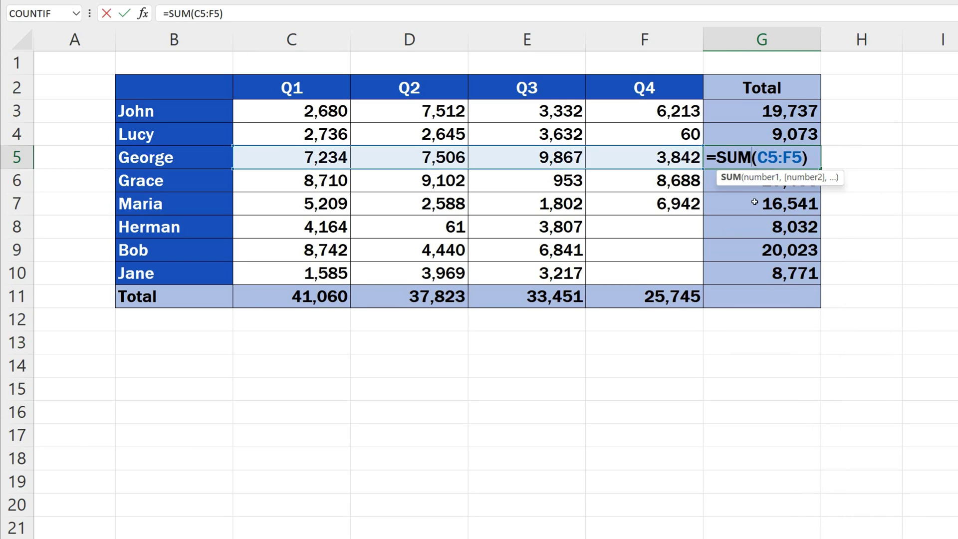
double_click(752, 223)
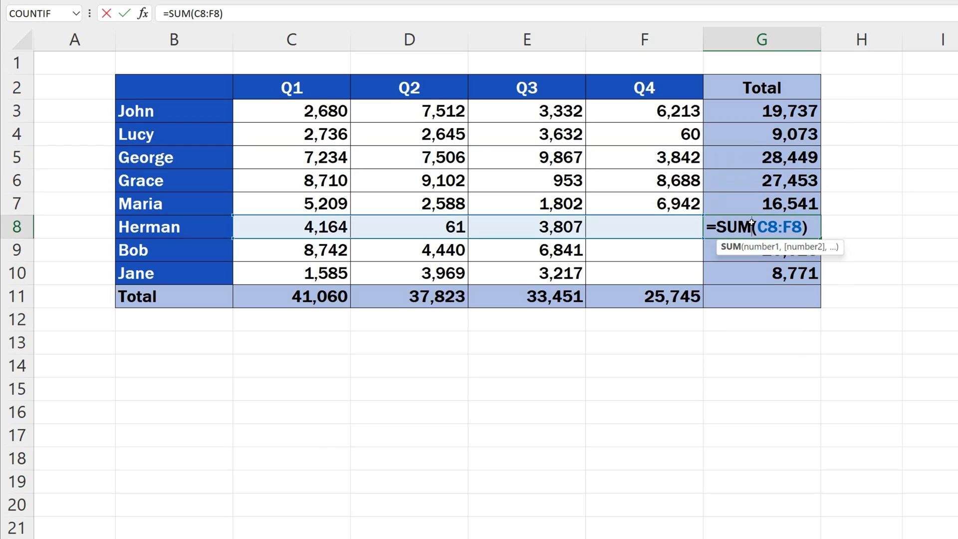
double_click(627, 298)
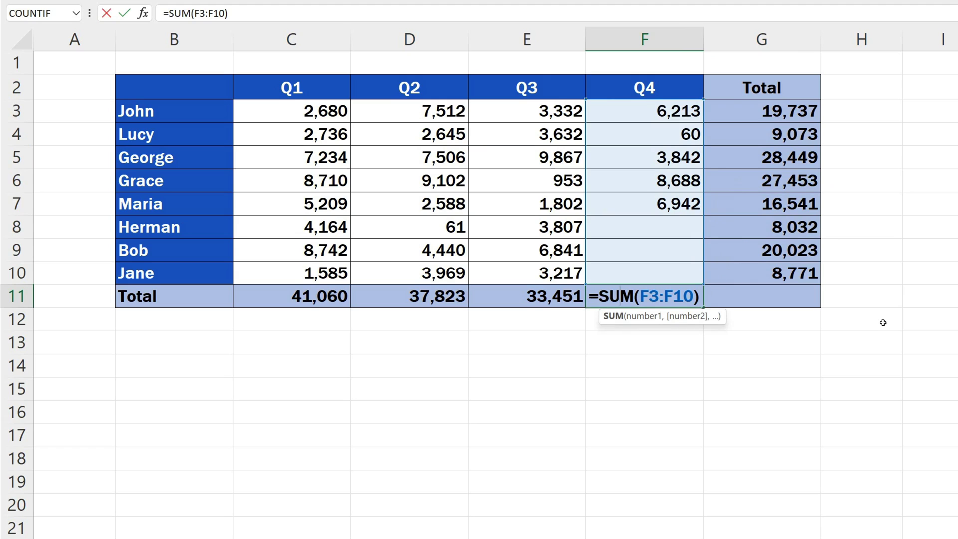
click(756, 181)
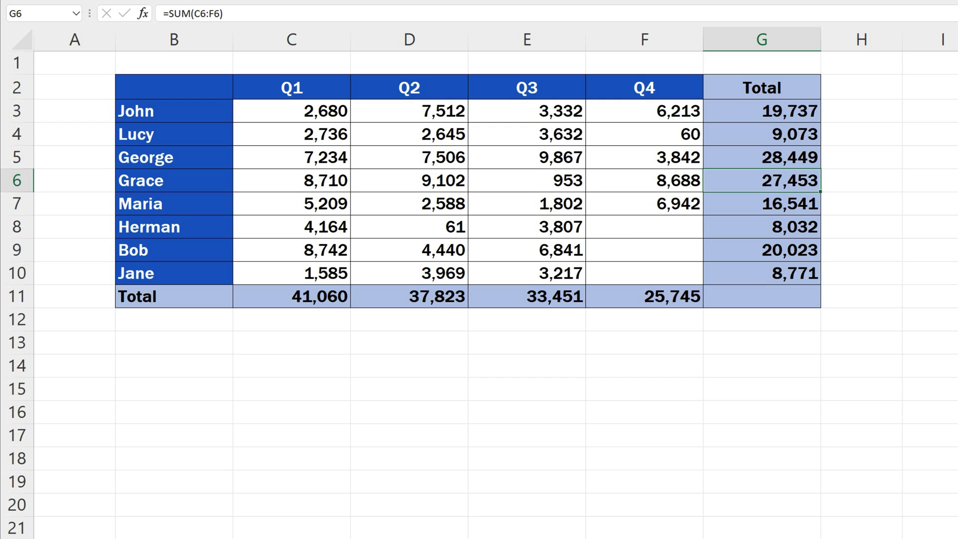
- Clear the Locked option in Format Cells for the sales figures C3:F10
mouse_move(270, 111)
mouse_down()
mouse_move(554, 229)
mouse_move(639, 278)
mouse_up()
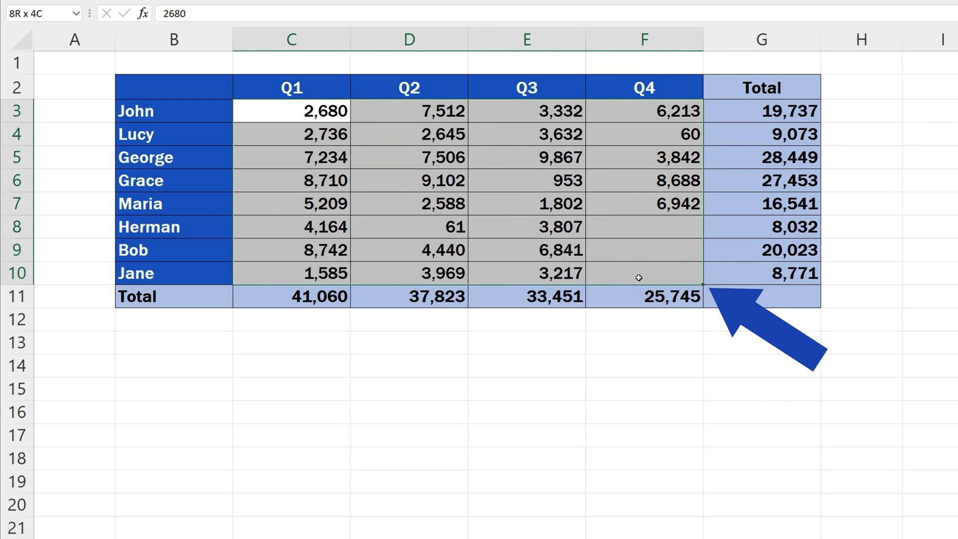
right_click(624, 132)
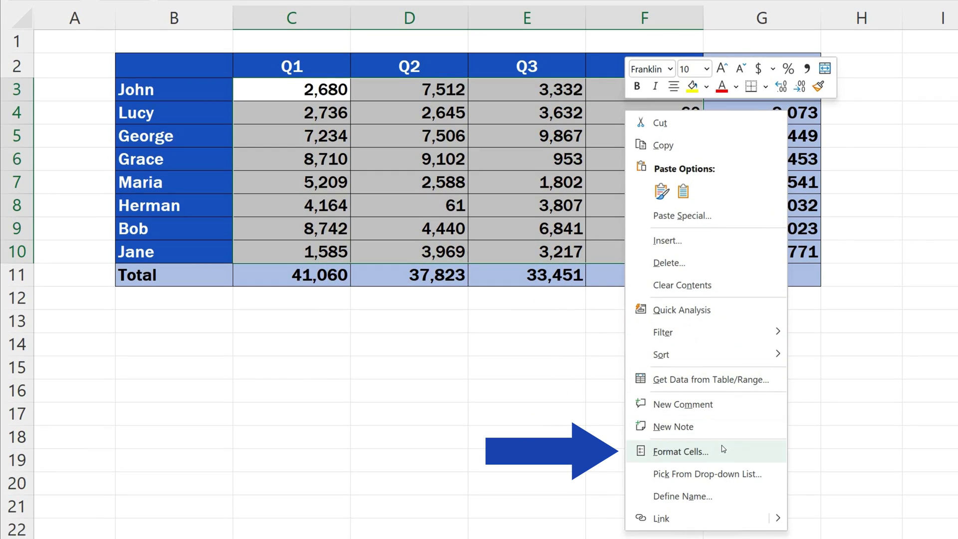
click(679, 472)
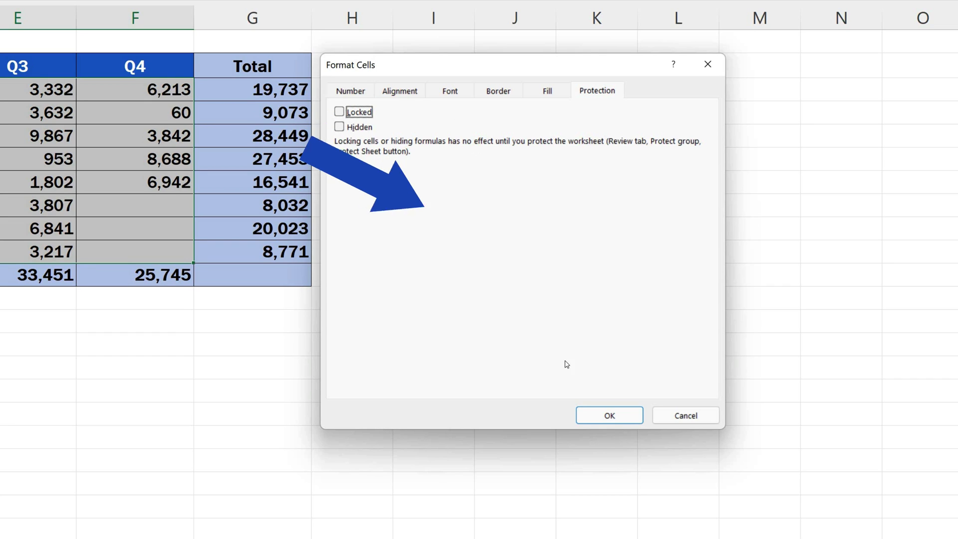
click(609, 416)
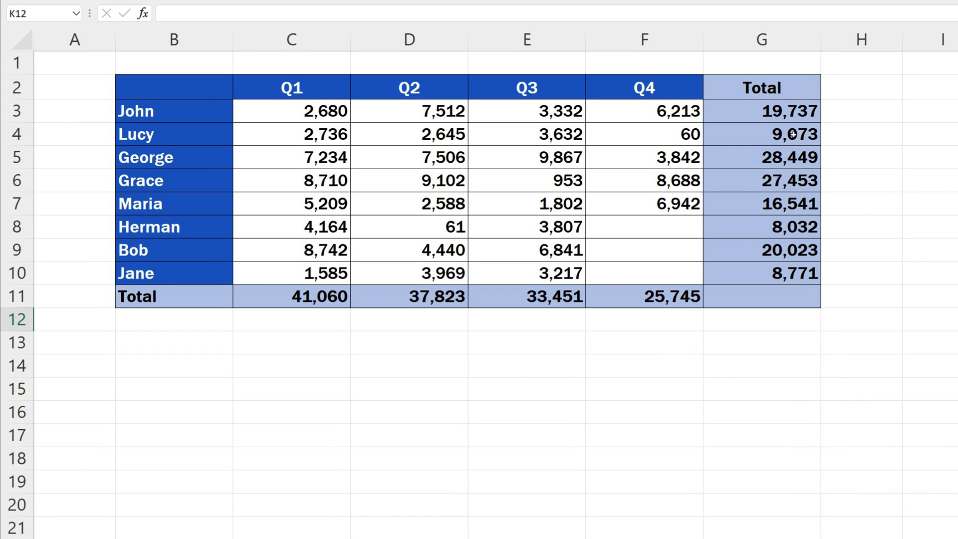
- Reselect totals G3:G10 and C11:F11, then the sales figures C3:F10
drag(790, 112, 788, 274)
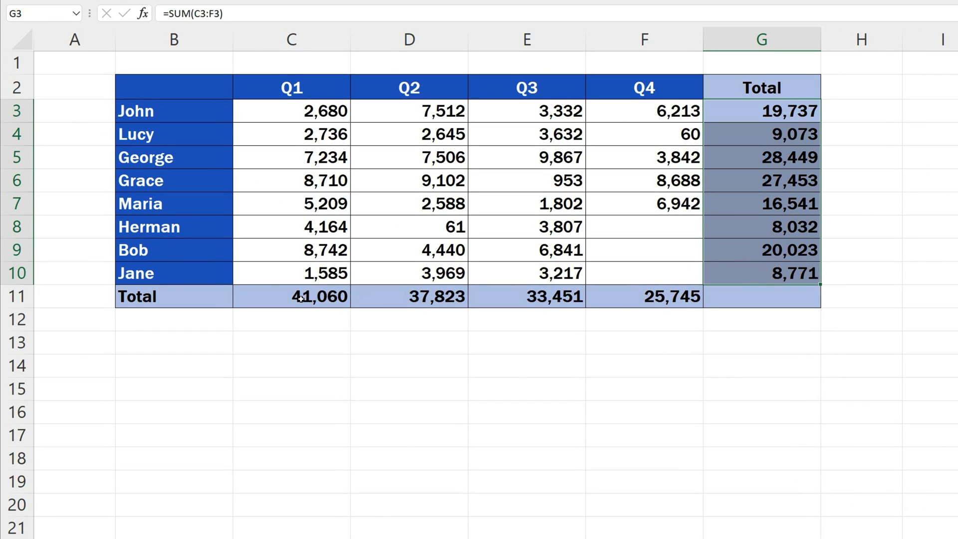
drag(302, 299, 637, 300)
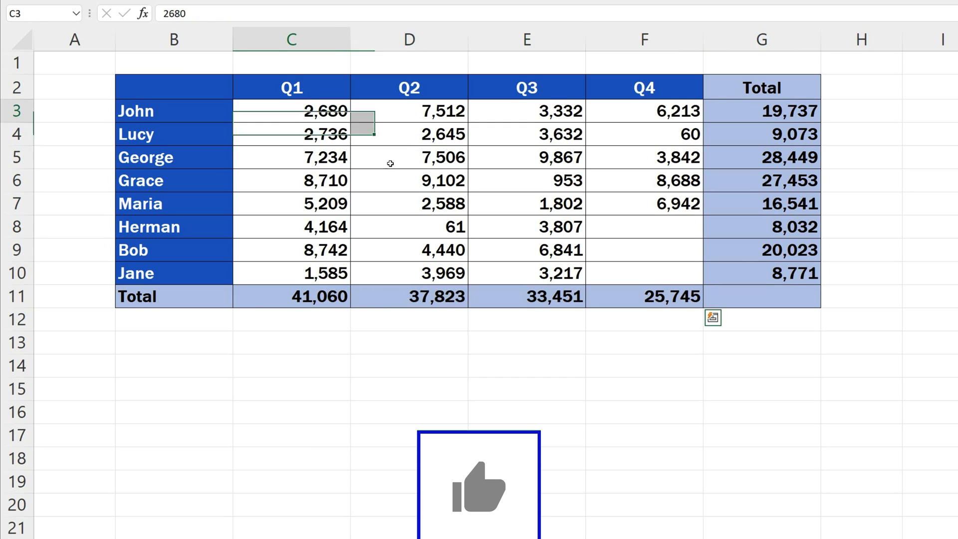
drag(322, 113, 635, 280)
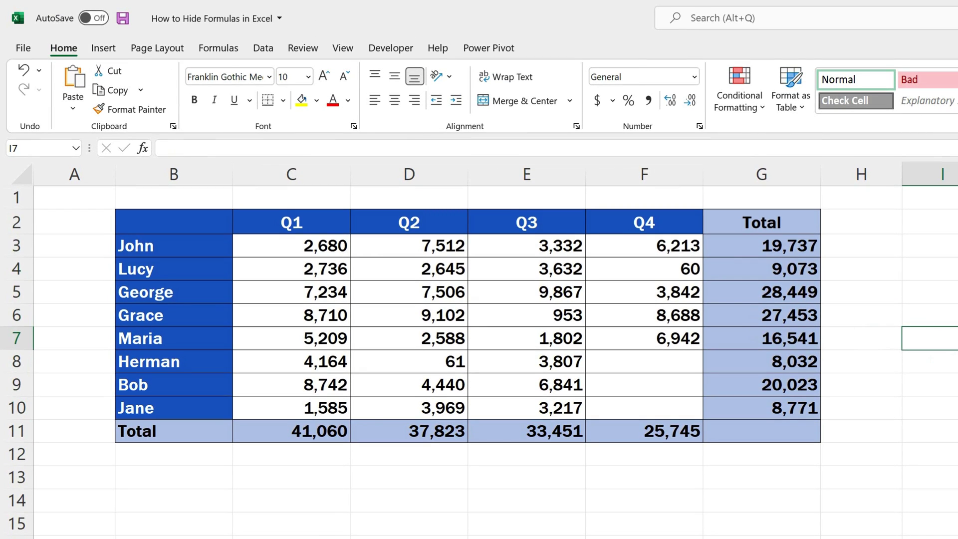
- Protect the sheet from the Review tab with no password and default permissions
click(303, 48)
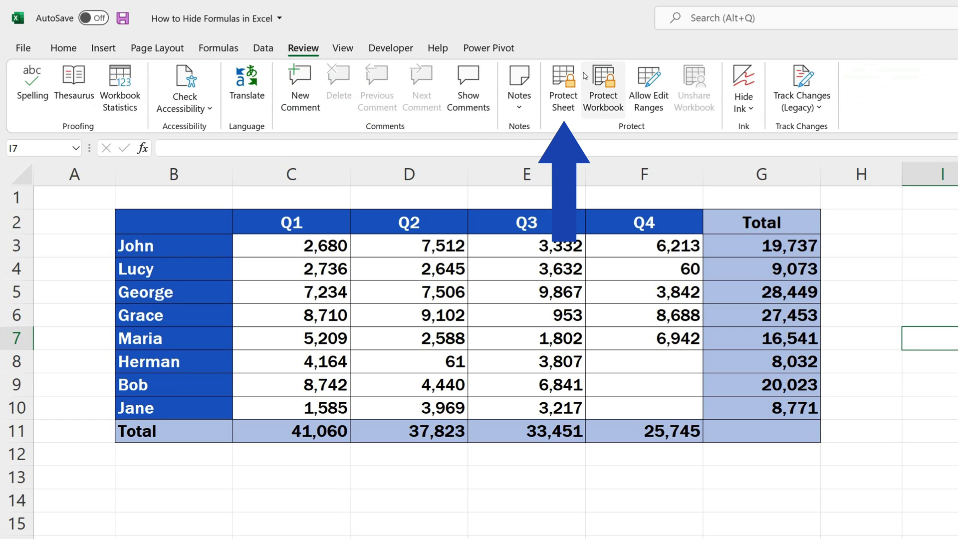
click(564, 86)
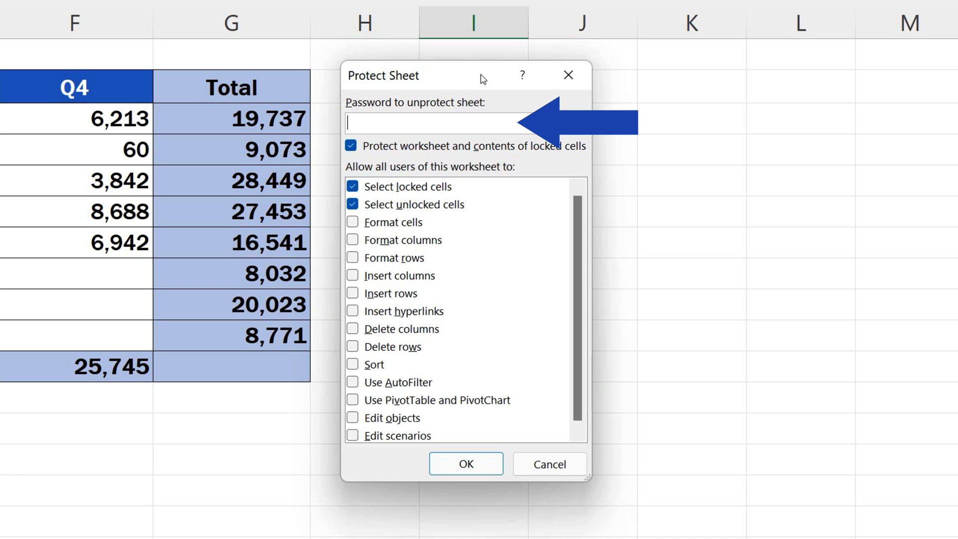
click(467, 465)
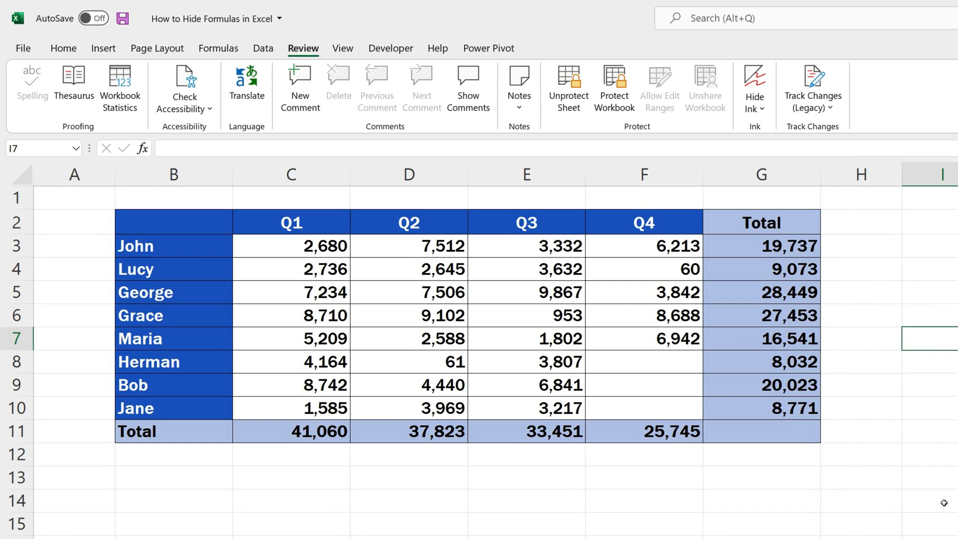
click(738, 340)
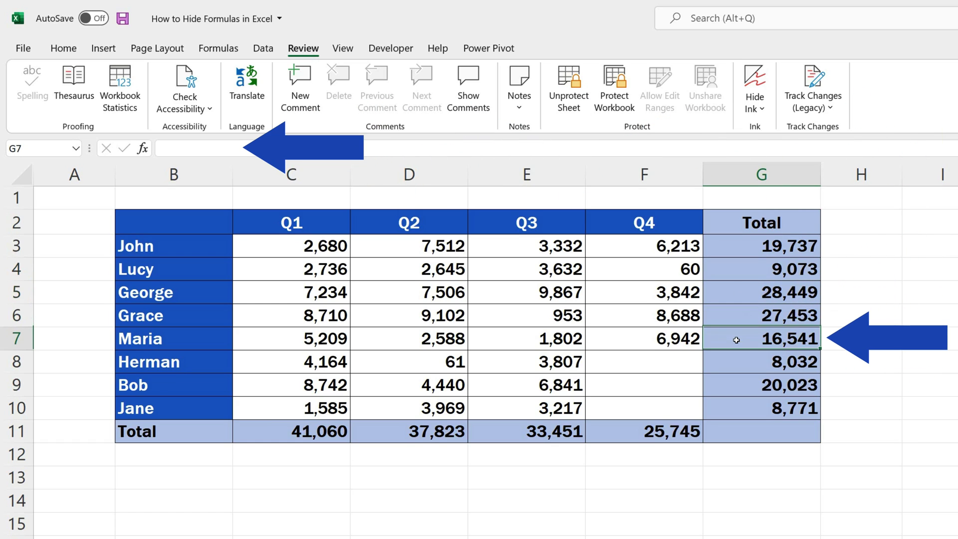
click(736, 387)
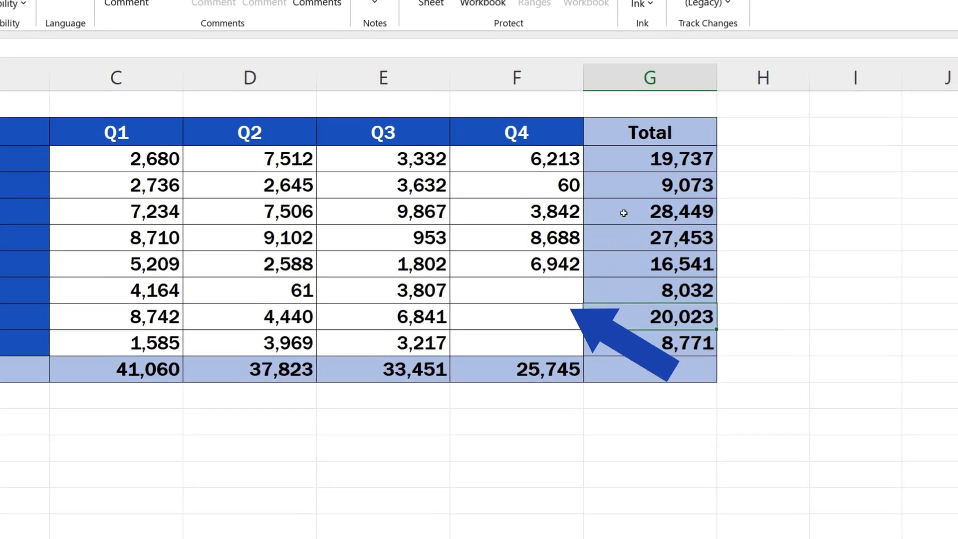
double_click(738, 294)
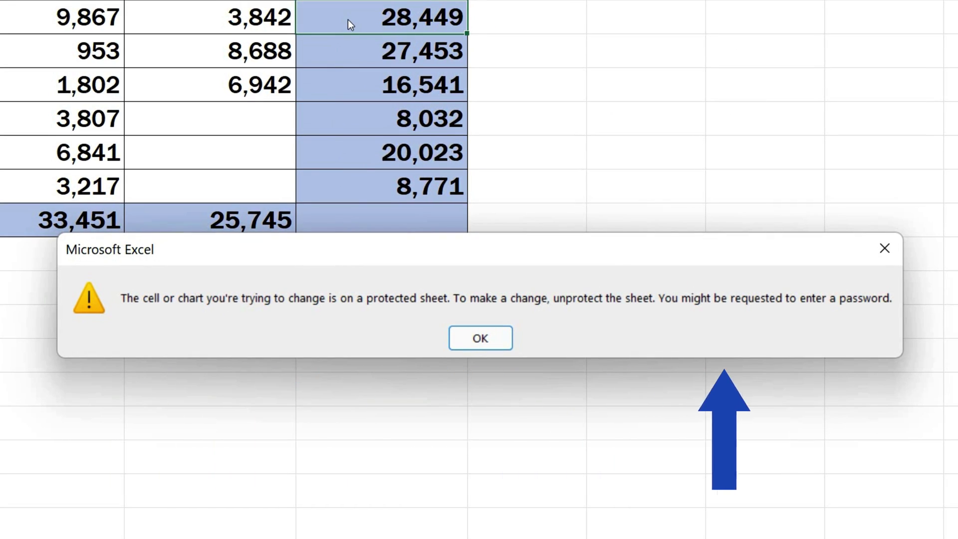
click(492, 338)
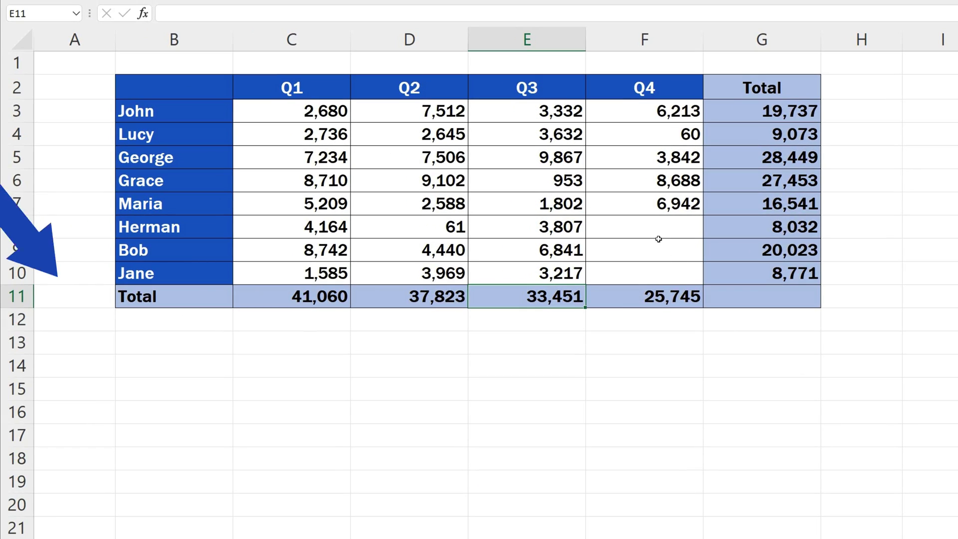
- Enter Q4 sales 5236, 2356 and 5239 for Herman, Bob and Jane, starting at F8
click(658, 234)
text(5236)
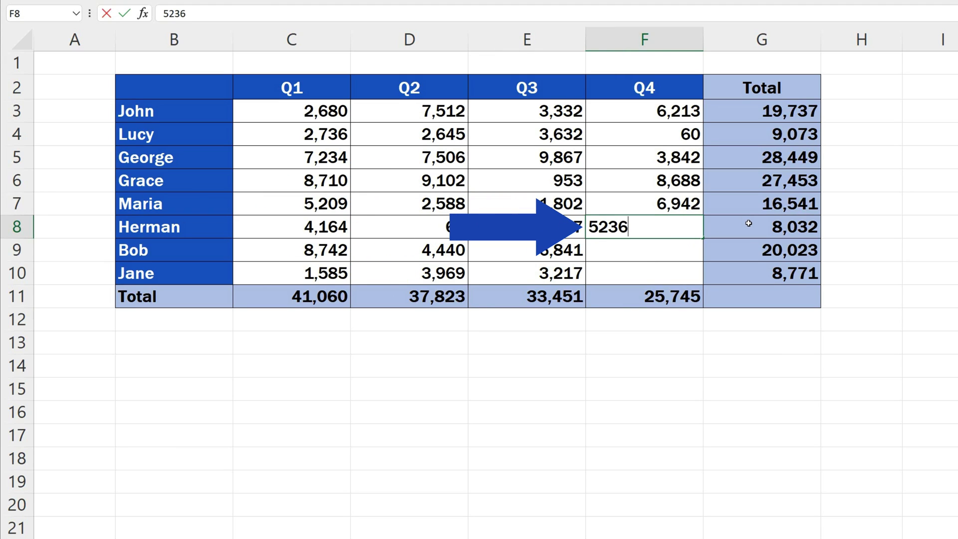
key(Return)
text(2356)
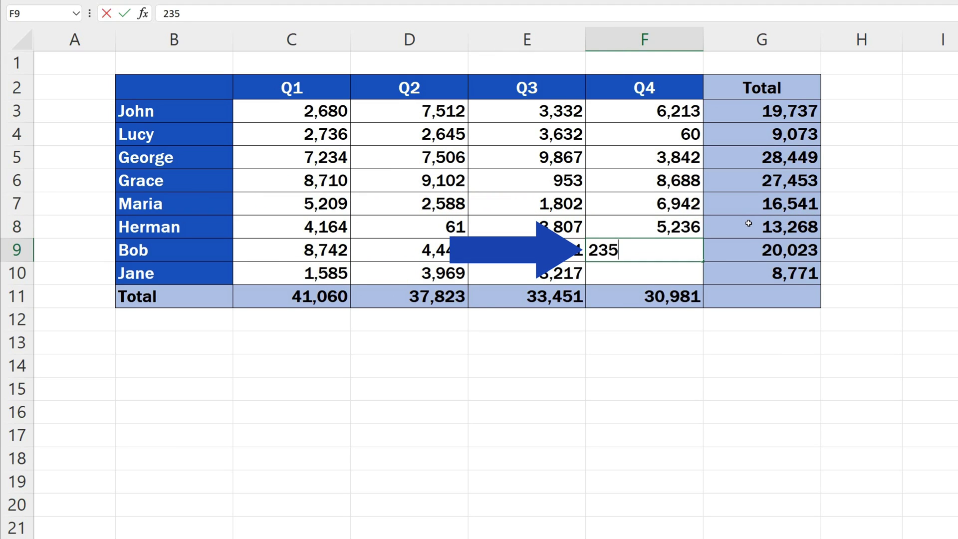
key(Return)
text(5239)
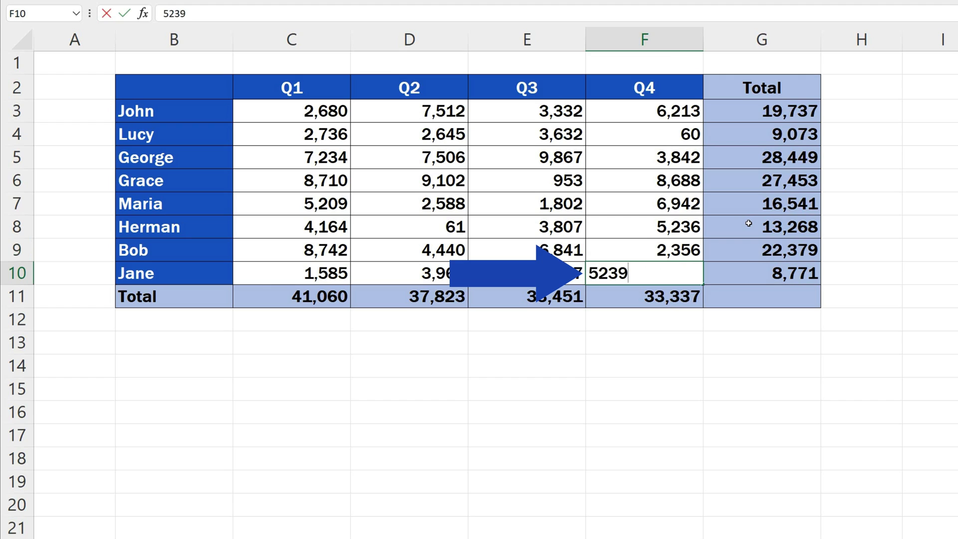
key(Return)
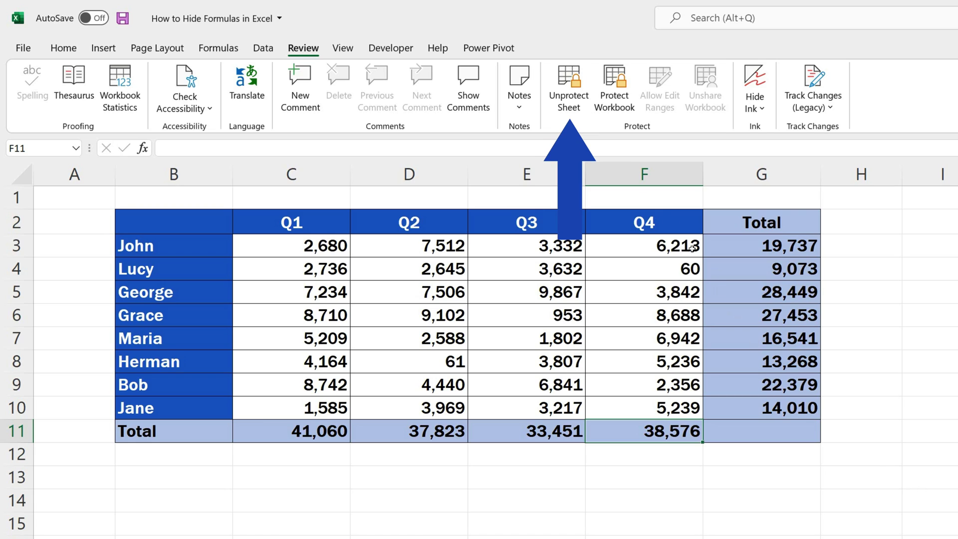
- Unprotect the sheet and open G9 to show its =SUM(C9:F9) formula
click(569, 89)
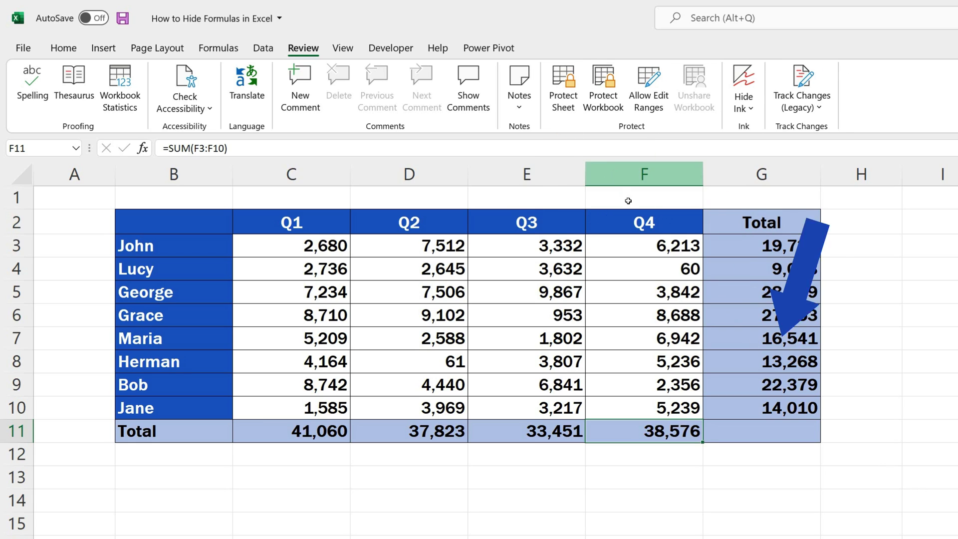
click(740, 316)
double_click(739, 315)
double_click(738, 384)
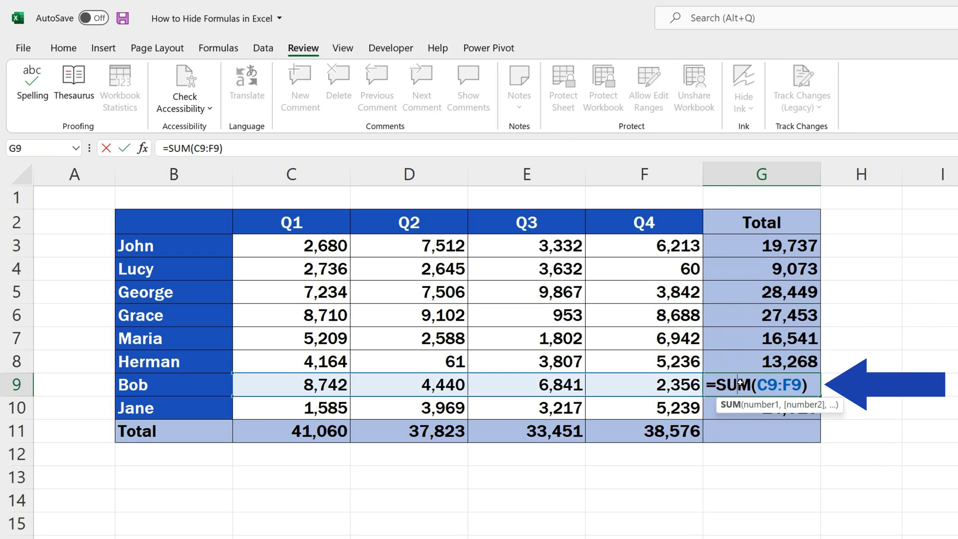